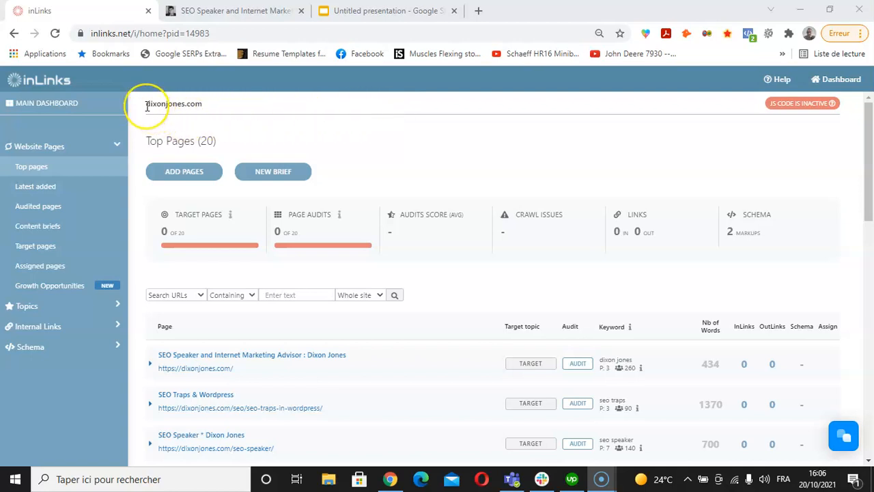
Step: View the live dixonjones.com home page, then return to the inLinks project dashboard
{"action": "left_click", "coordinate": [220, 13]}
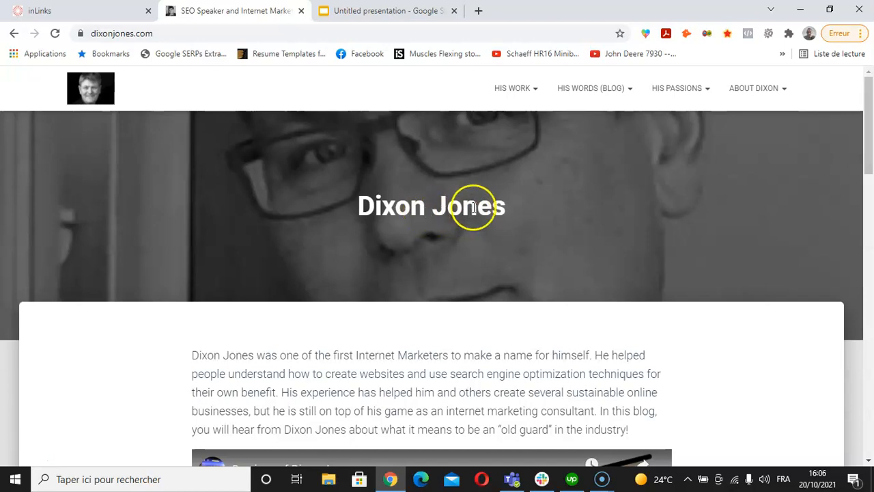
{"action": "left_click", "coordinate": [153, 34]}
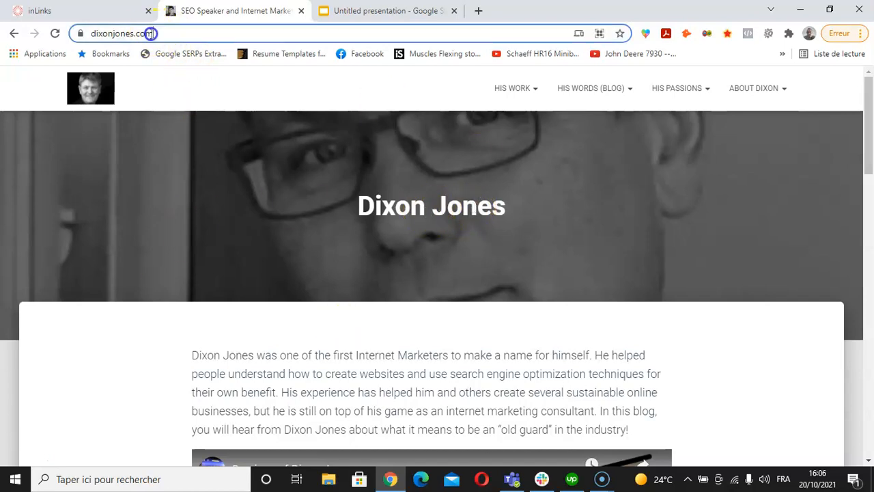
{"action": "left_click", "coordinate": [93, 12]}
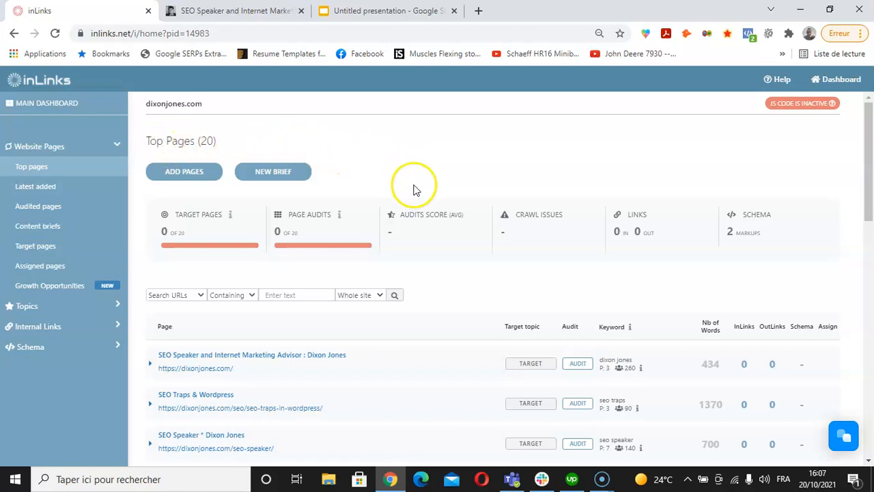
{"action": "scroll", "coordinate": [413, 181], "scroll_direction": "down", "scroll_amount": 1}
{"action": "scroll", "coordinate": [413, 178], "scroll_direction": "down", "scroll_amount": 1}
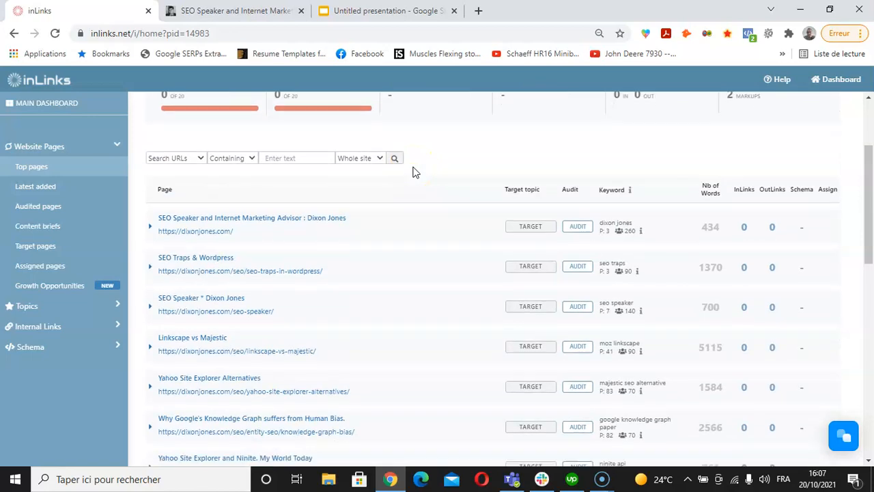
{"action": "scroll", "coordinate": [413, 172], "scroll_direction": "down", "scroll_amount": 2}
{"action": "scroll", "coordinate": [413, 172], "scroll_direction": "up", "scroll_amount": 3}
{"action": "scroll", "coordinate": [413, 172], "scroll_direction": "up", "scroll_amount": 1}
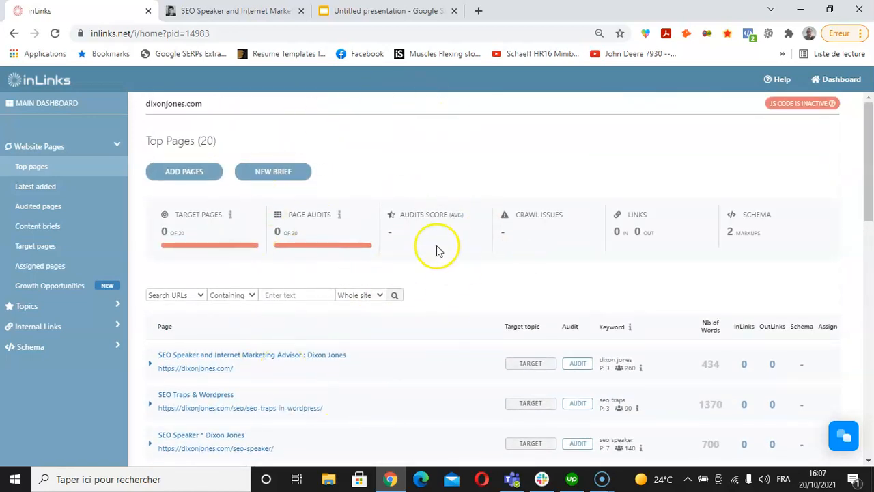
{"action": "scroll", "coordinate": [431, 271], "scroll_direction": "down", "scroll_amount": 1}
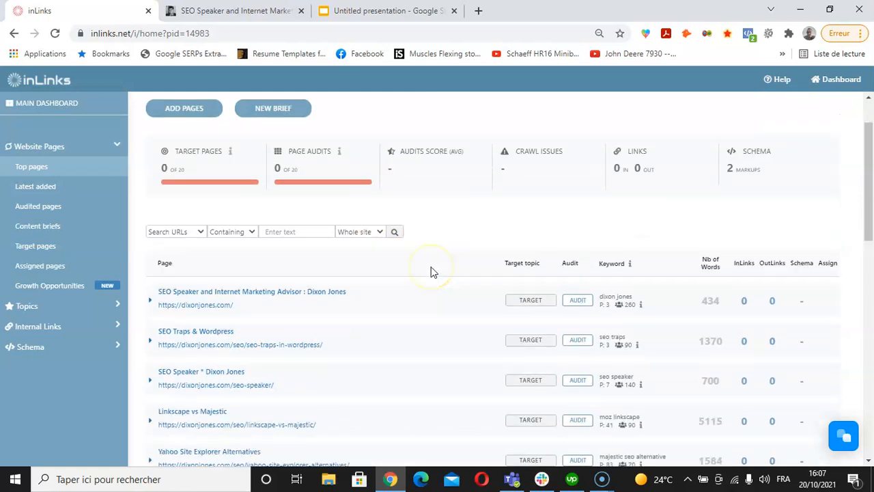
{"action": "scroll", "coordinate": [430, 272], "scroll_direction": "down", "scroll_amount": 1}
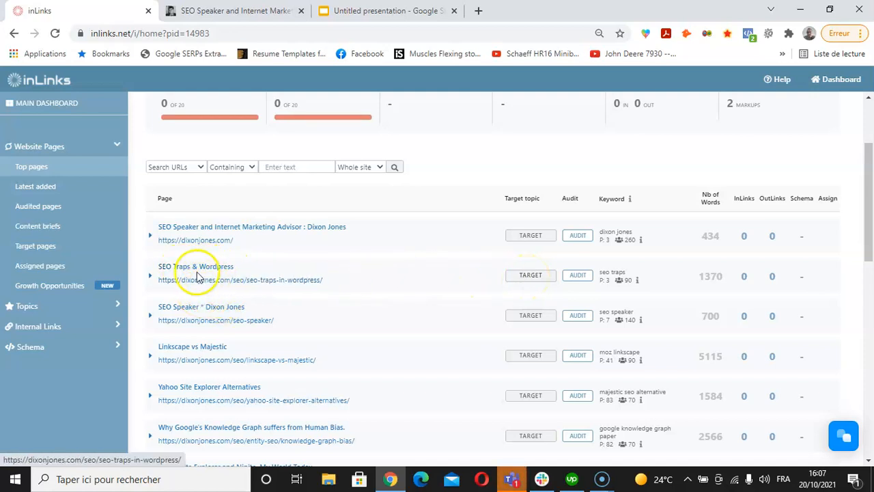
{"action": "scroll", "coordinate": [298, 289], "scroll_direction": "up", "scroll_amount": 1}
{"action": "scroll", "coordinate": [298, 290], "scroll_direction": "up", "scroll_amount": 1}
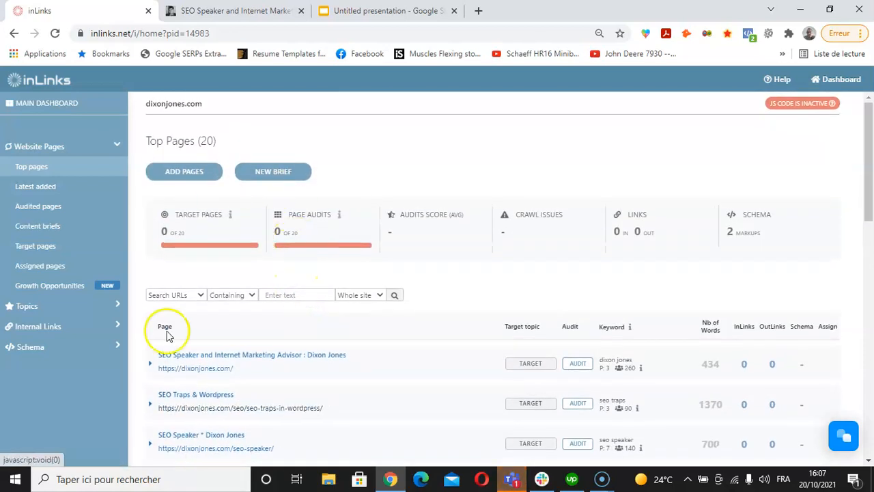
{"action": "scroll", "coordinate": [361, 214], "scroll_direction": "down", "scroll_amount": 3}
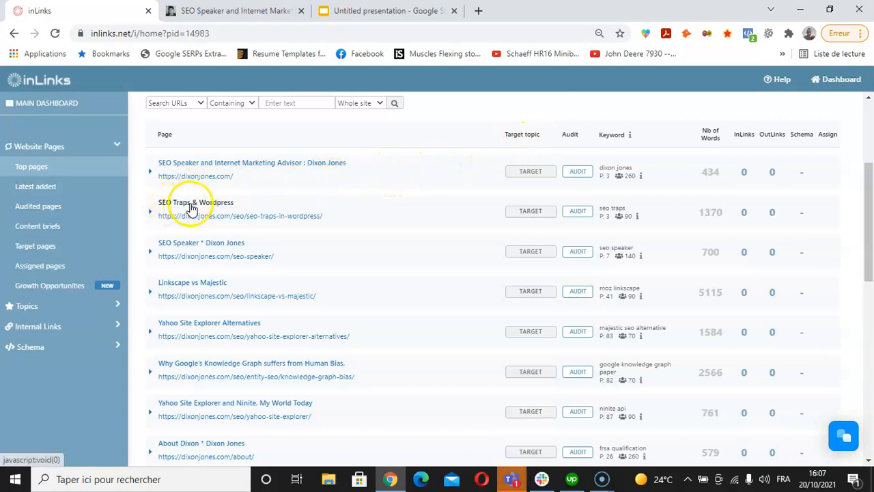
Step: Assign WordPress as the target topic for the SEO Traps & Wordpress page
{"action": "left_click", "coordinate": [529, 211]}
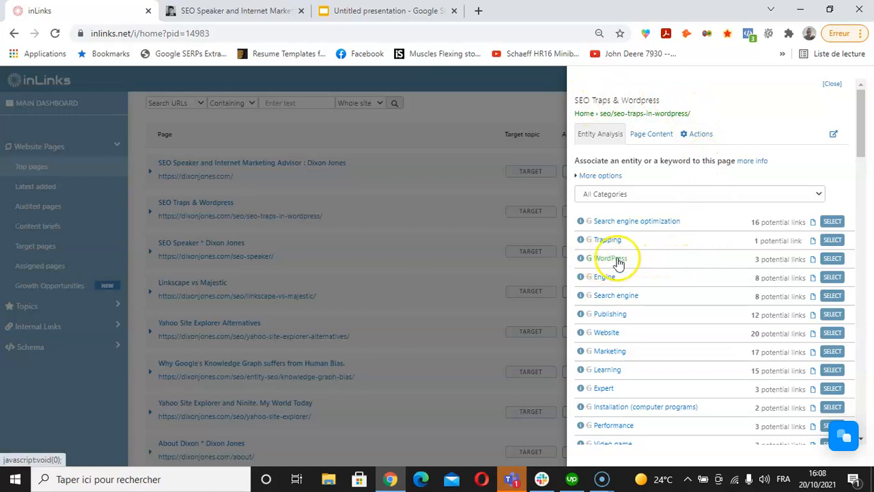
{"action": "left_click", "coordinate": [831, 260]}
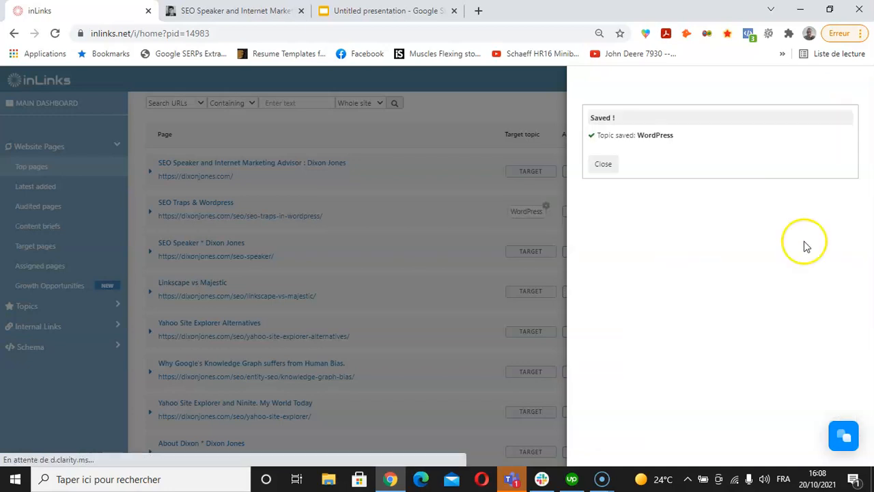
{"action": "left_click", "coordinate": [604, 166]}
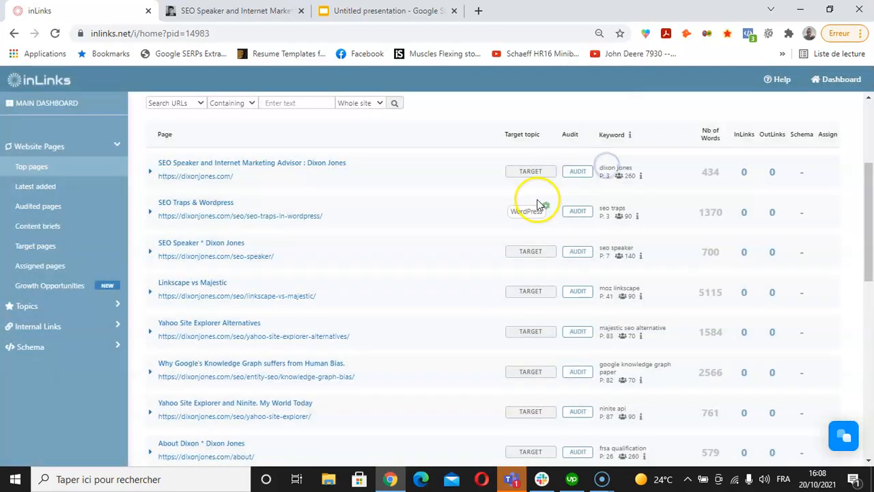
{"action": "scroll", "coordinate": [345, 228], "scroll_direction": "down", "scroll_amount": 2}
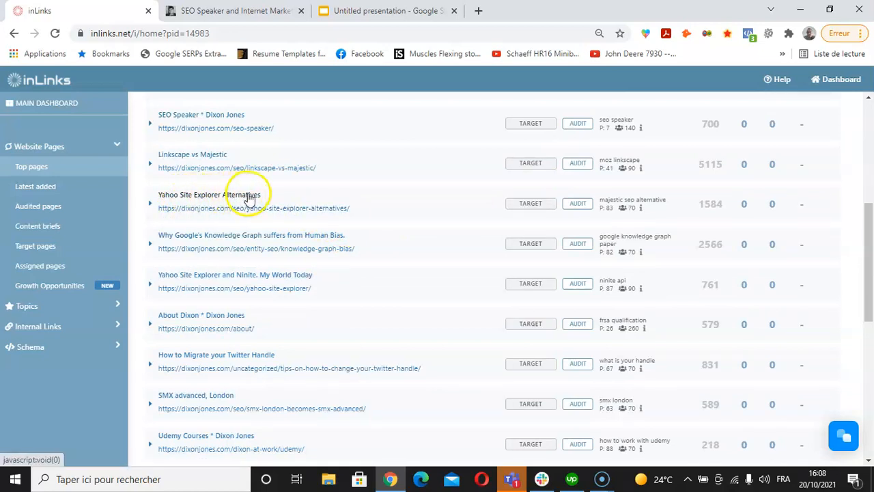
Step: Assign Yahoo! as the target topic for the Yahoo Site Explorer Alternatives page
{"action": "left_click", "coordinate": [531, 203]}
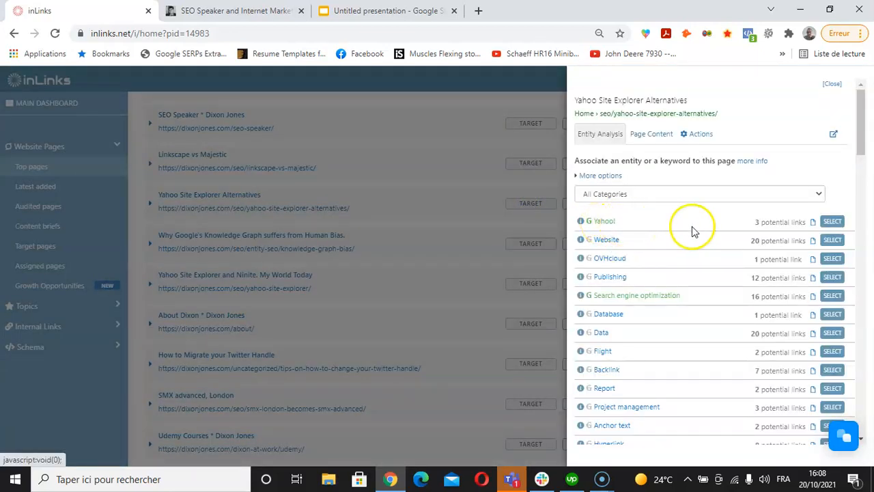
{"action": "left_click", "coordinate": [837, 223]}
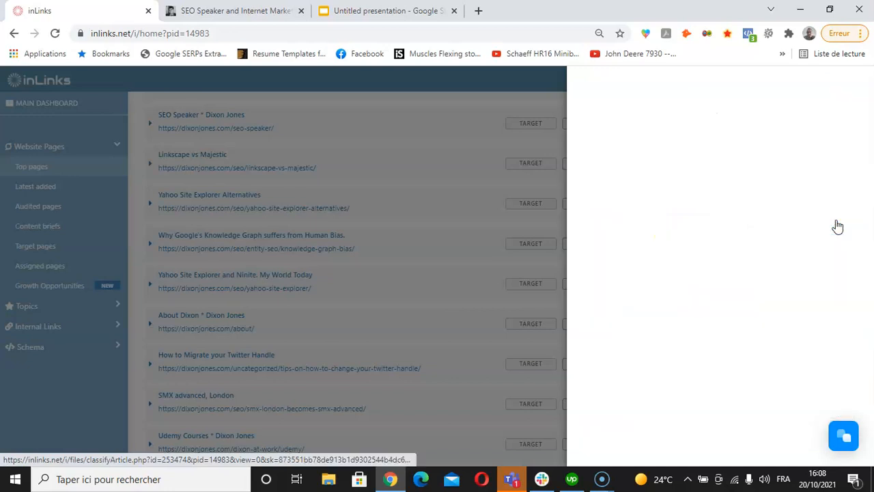
{"action": "left_click", "coordinate": [597, 171]}
{"action": "scroll", "coordinate": [342, 244], "scroll_direction": "down", "scroll_amount": 2}
{"action": "scroll", "coordinate": [341, 239], "scroll_direction": "down", "scroll_amount": 1}
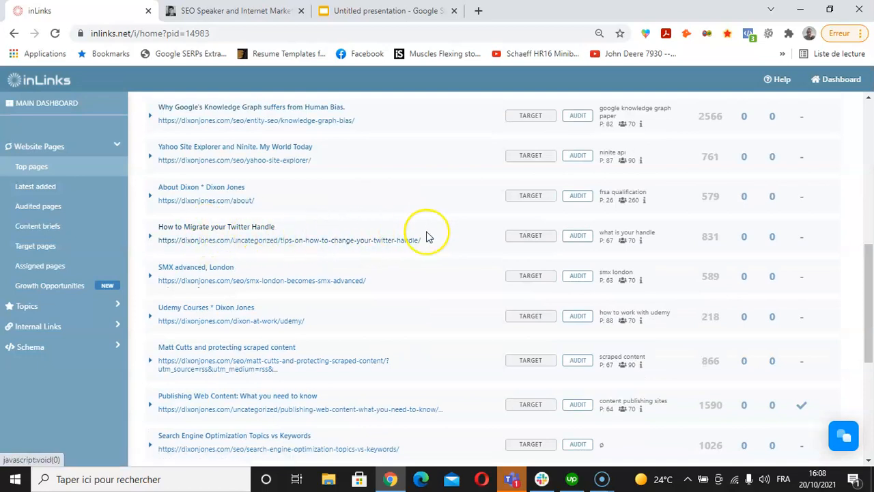
Step: Assign Twitter as the target topic for the How to Migrate your Twitter Handle page
{"action": "left_click", "coordinate": [531, 239]}
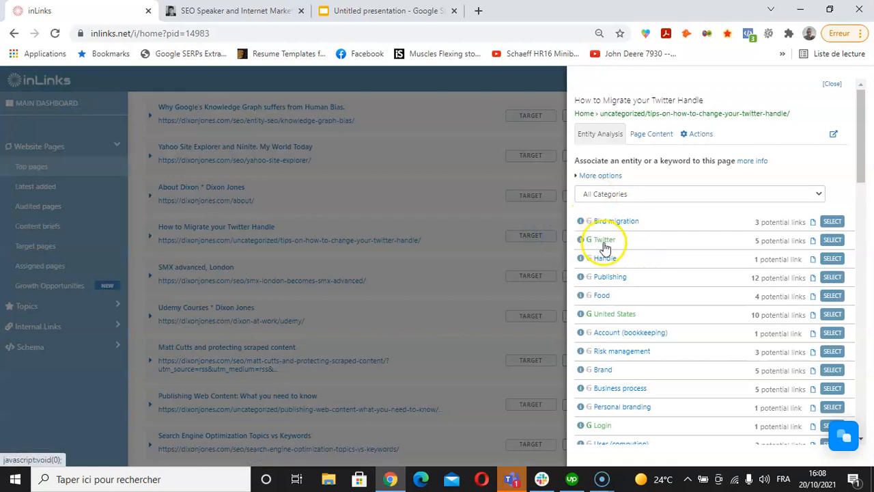
{"action": "left_click", "coordinate": [833, 241]}
{"action": "left_click", "coordinate": [603, 164]}
{"action": "scroll", "coordinate": [355, 228], "scroll_direction": "down", "scroll_amount": 1}
{"action": "scroll", "coordinate": [348, 227], "scroll_direction": "down", "scroll_amount": 3}
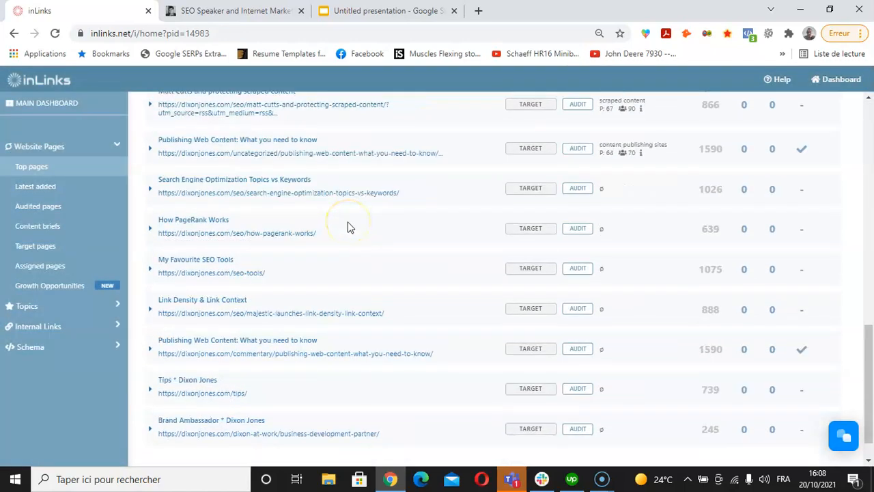
{"action": "scroll", "coordinate": [353, 242], "scroll_direction": "up", "scroll_amount": 1}
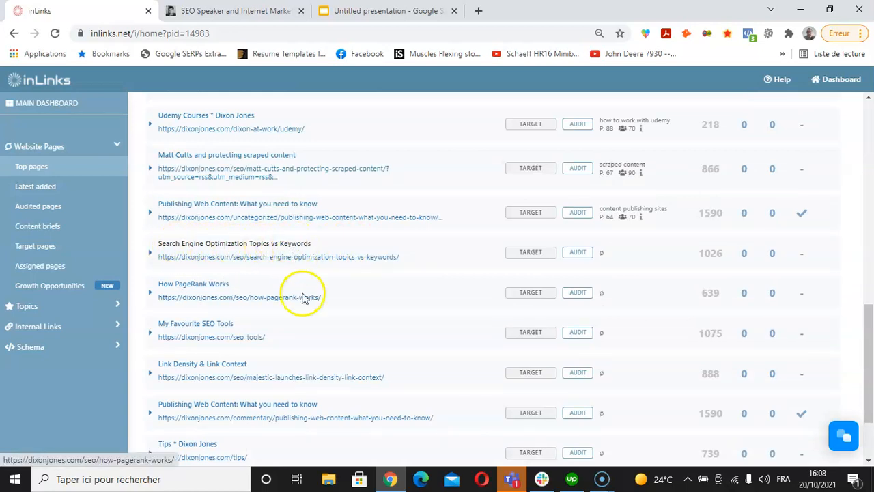
Step: Assign Search engine optimization as the topic for Search Engine Optimization Topics vs Keywords
{"action": "left_click", "coordinate": [529, 251]}
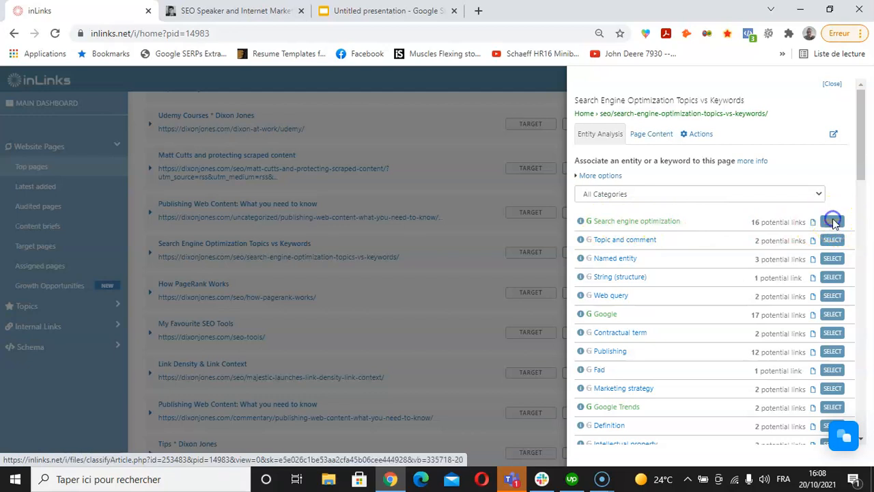
{"action": "left_click", "coordinate": [599, 166]}
{"action": "scroll", "coordinate": [377, 250], "scroll_direction": "up", "scroll_amount": 1}
{"action": "scroll", "coordinate": [419, 299], "scroll_direction": "up", "scroll_amount": 1}
{"action": "scroll", "coordinate": [535, 313], "scroll_direction": "up", "scroll_amount": 1}
{"action": "scroll", "coordinate": [439, 224], "scroll_direction": "up", "scroll_amount": 2}
{"action": "scroll", "coordinate": [386, 263], "scroll_direction": "up", "scroll_amount": 1}
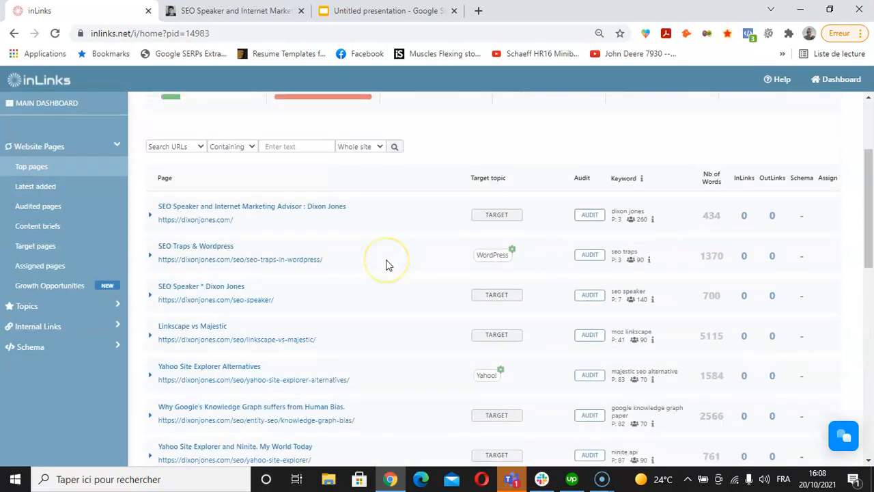
{"action": "scroll", "coordinate": [386, 265], "scroll_direction": "up", "scroll_amount": 2}
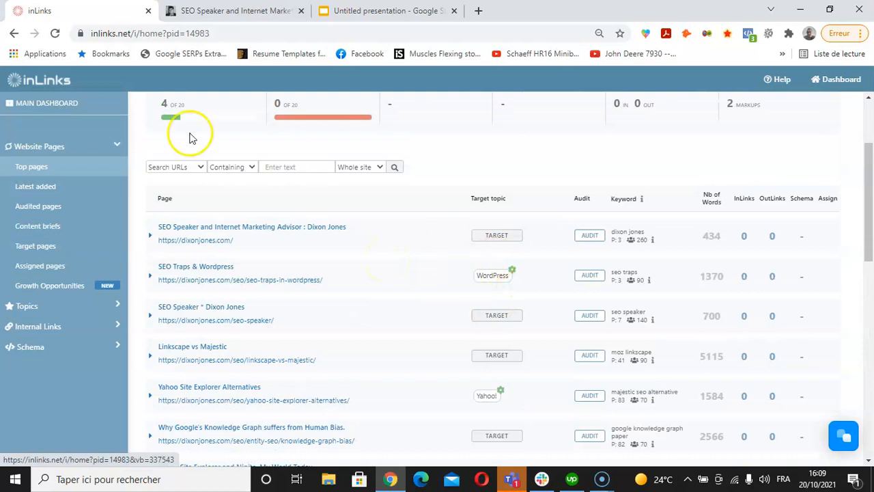
{"action": "left_click", "coordinate": [54, 34]}
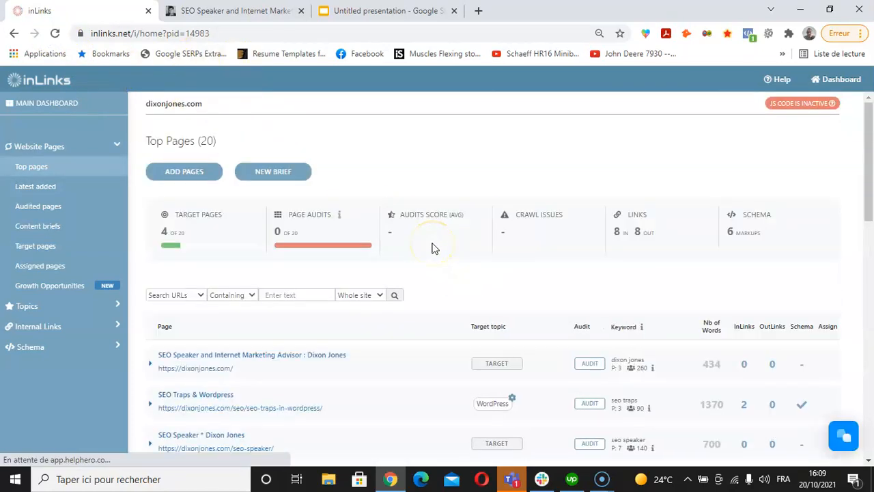
{"action": "scroll", "coordinate": [754, 176], "scroll_direction": "down", "scroll_amount": 1}
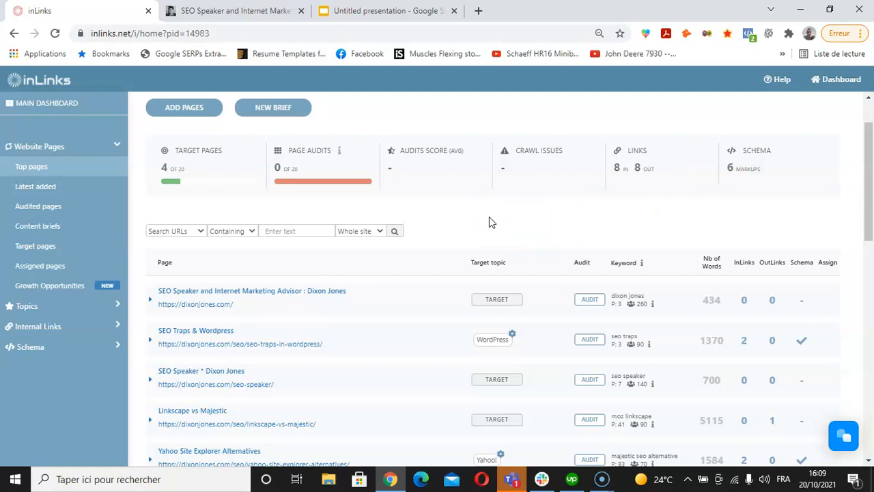
{"action": "scroll", "coordinate": [469, 201], "scroll_direction": "down", "scroll_amount": 1}
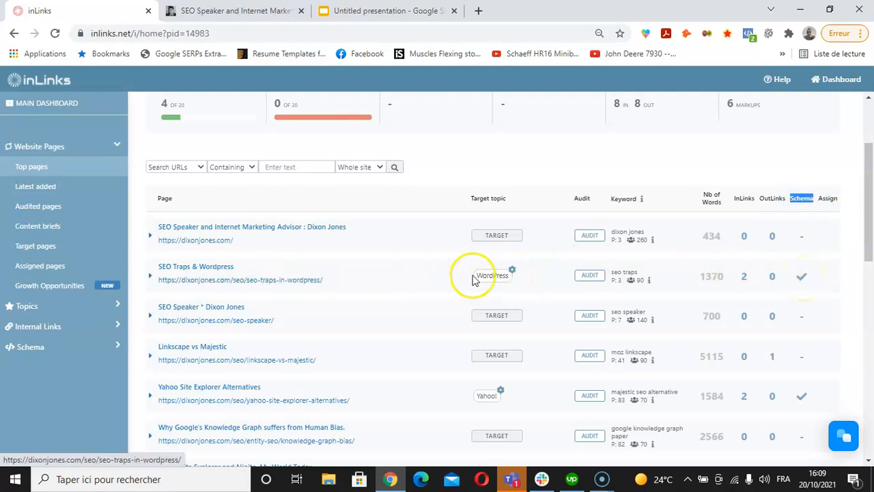
Step: View the SEO Traps & Wordpress schema and highlight its about block with WordPress and trap
{"action": "left_click", "coordinate": [801, 280]}
{"action": "scroll", "coordinate": [351, 273], "scroll_direction": "down", "scroll_amount": 2}
{"action": "scroll", "coordinate": [352, 272], "scroll_direction": "down", "scroll_amount": 1}
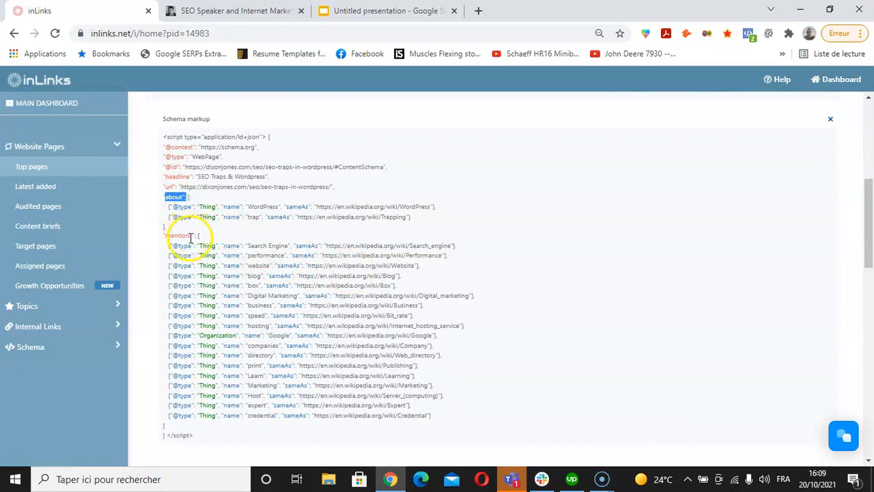
{"action": "scroll", "coordinate": [254, 232], "scroll_direction": "up", "scroll_amount": 1}
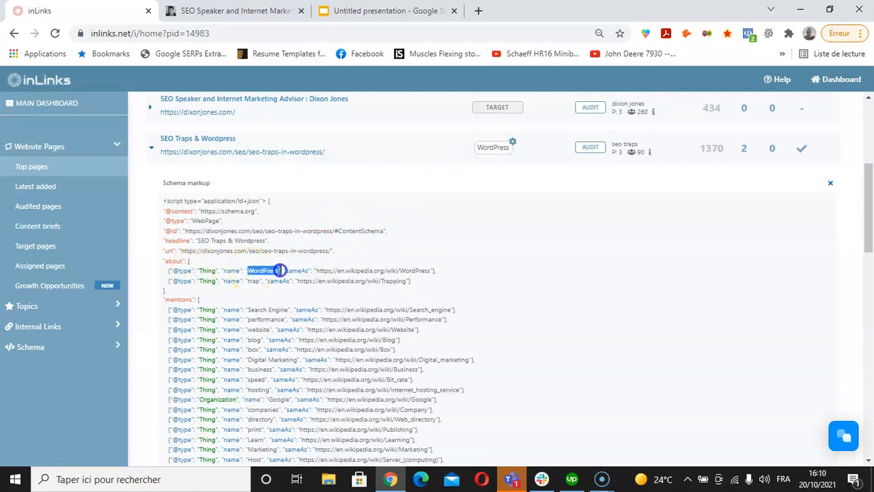
{"action": "left_click", "coordinate": [410, 271]}
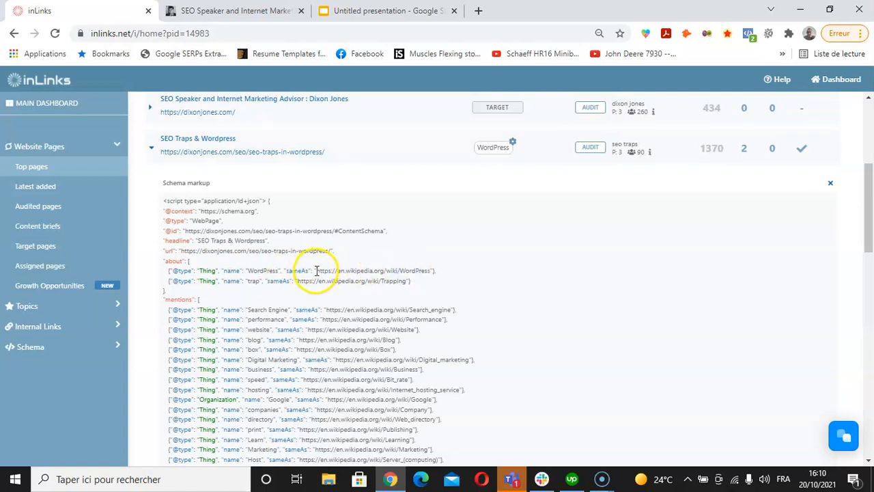
{"action": "left_click_drag", "start_coordinate": [316, 270], "coordinate": [421, 270]}
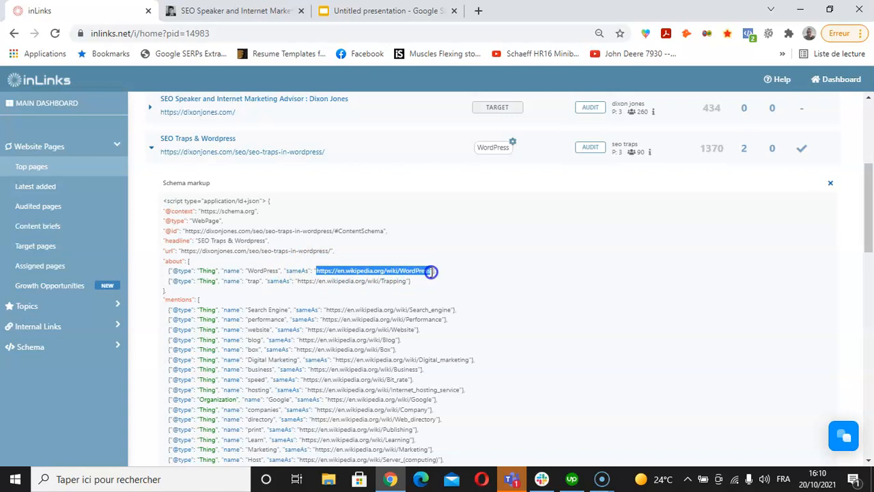
{"action": "left_click", "coordinate": [431, 271]}
{"action": "left_click_drag", "start_coordinate": [146, 264], "coordinate": [404, 281]}
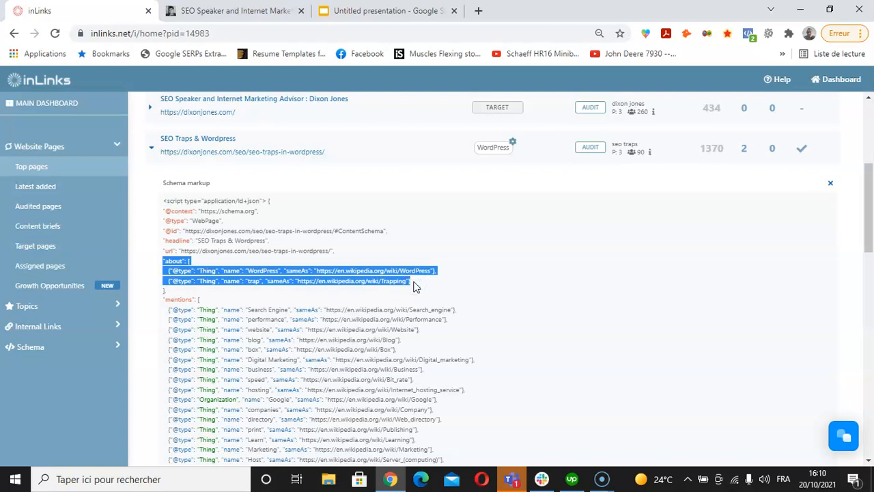
{"action": "left_click", "coordinate": [313, 323]}
{"action": "scroll", "coordinate": [300, 314], "scroll_direction": "down", "scroll_amount": 1}
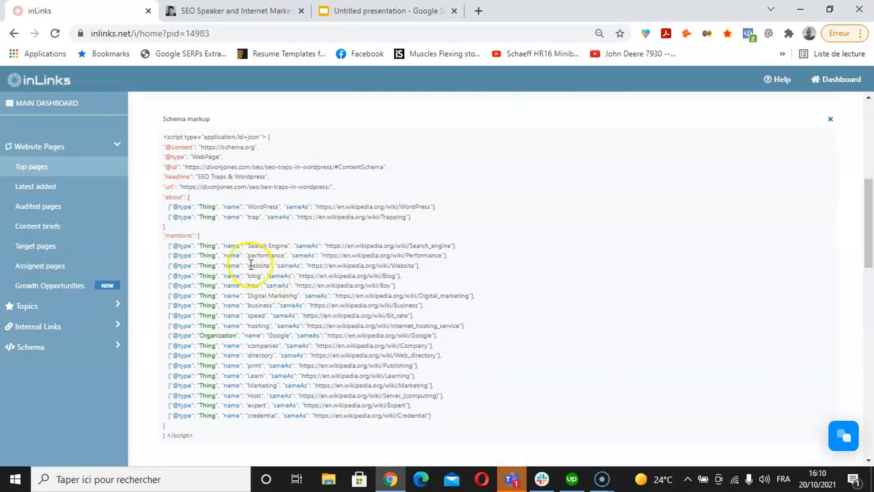
{"action": "left_click_drag", "start_coordinate": [163, 235], "coordinate": [201, 260]}
{"action": "left_click", "coordinate": [203, 263]}
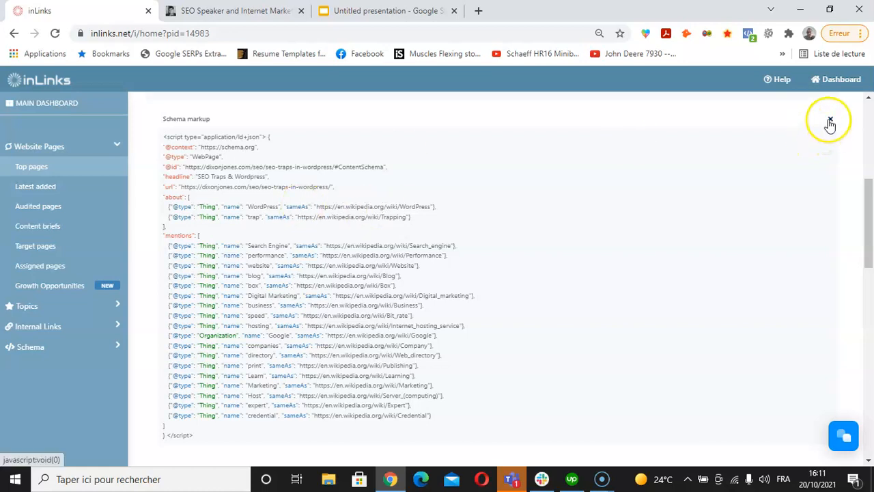
Step: Close the SEO Traps schema and view the Publishing Web Content FAQ schema instead
{"action": "left_click", "coordinate": [829, 120]}
{"action": "scroll", "coordinate": [416, 224], "scroll_direction": "down", "scroll_amount": 1}
{"action": "scroll", "coordinate": [416, 225], "scroll_direction": "down", "scroll_amount": 1}
{"action": "scroll", "coordinate": [416, 224], "scroll_direction": "down", "scroll_amount": 1}
{"action": "scroll", "coordinate": [416, 226], "scroll_direction": "down", "scroll_amount": 2}
{"action": "scroll", "coordinate": [415, 226], "scroll_direction": "down", "scroll_amount": 2}
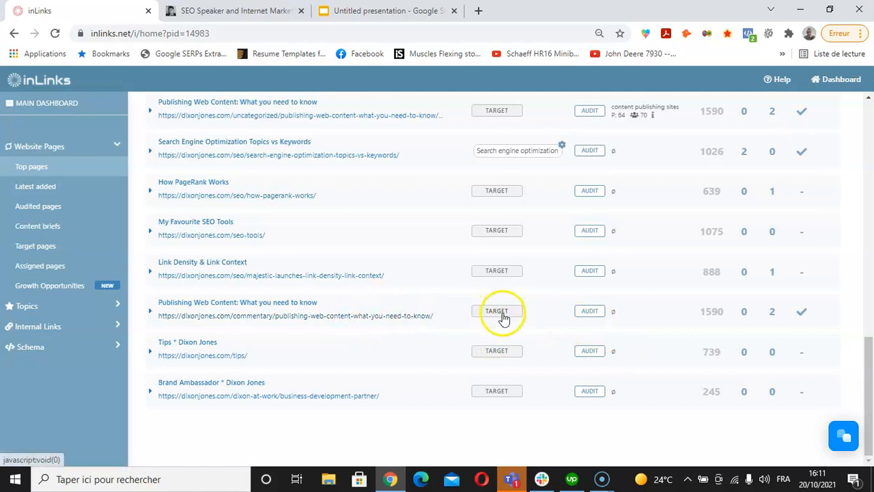
{"action": "scroll", "coordinate": [797, 279], "scroll_direction": "up", "scroll_amount": 10}
{"action": "scroll", "coordinate": [800, 159], "scroll_direction": "down", "scroll_amount": 8}
{"action": "scroll", "coordinate": [751, 279], "scroll_direction": "down", "scroll_amount": 2}
{"action": "scroll", "coordinate": [751, 273], "scroll_direction": "down", "scroll_amount": 1}
{"action": "left_click", "coordinate": [801, 313]}
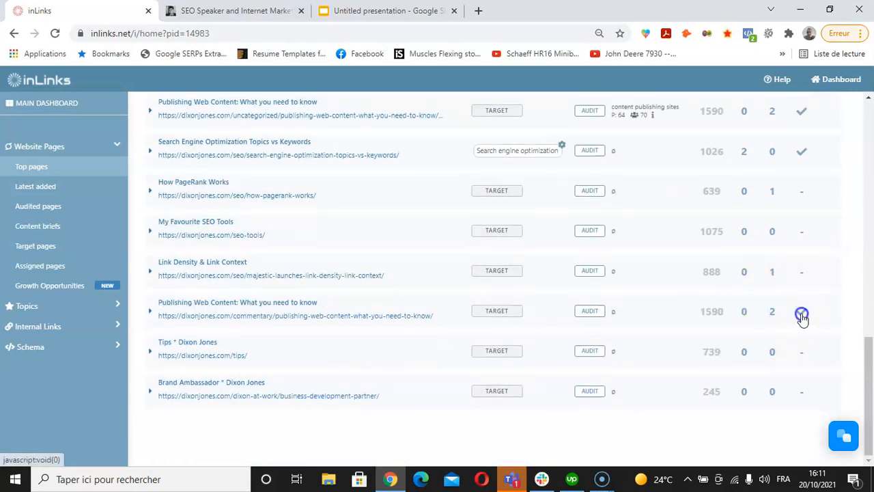
{"action": "scroll", "coordinate": [395, 287], "scroll_direction": "down", "scroll_amount": 1}
{"action": "scroll", "coordinate": [392, 283], "scroll_direction": "down", "scroll_amount": 2}
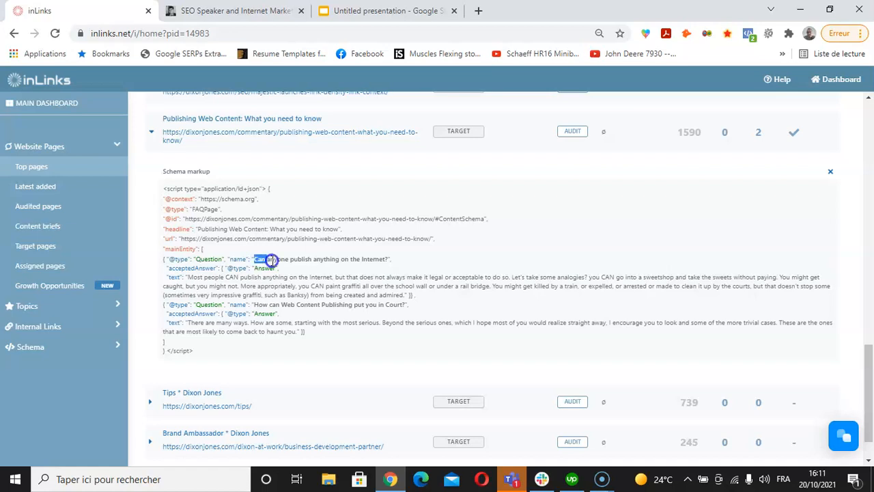
Step: Highlight the first FAQ question text in the FAQPage schema to review it
{"action": "left_click_drag", "start_coordinate": [273, 259], "coordinate": [373, 259]}
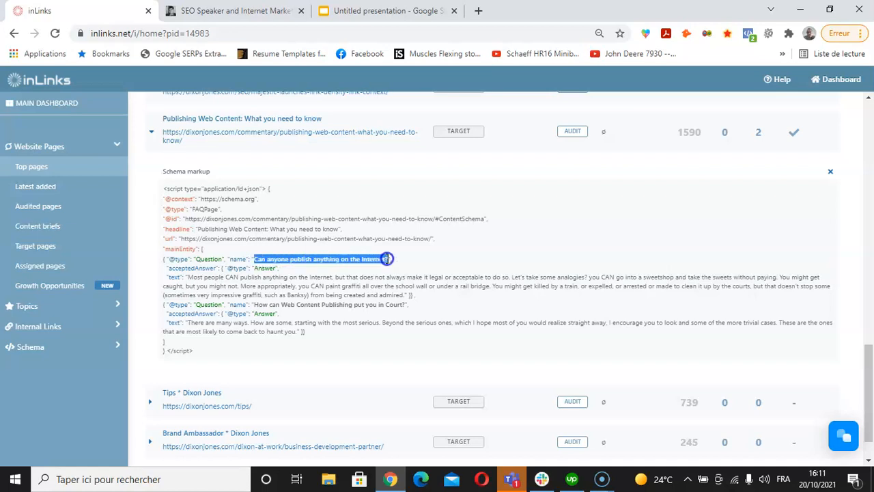
{"action": "left_click", "coordinate": [387, 259]}
{"action": "left_click_drag", "start_coordinate": [387, 258], "coordinate": [257, 259]}
{"action": "left_click", "coordinate": [257, 259]}
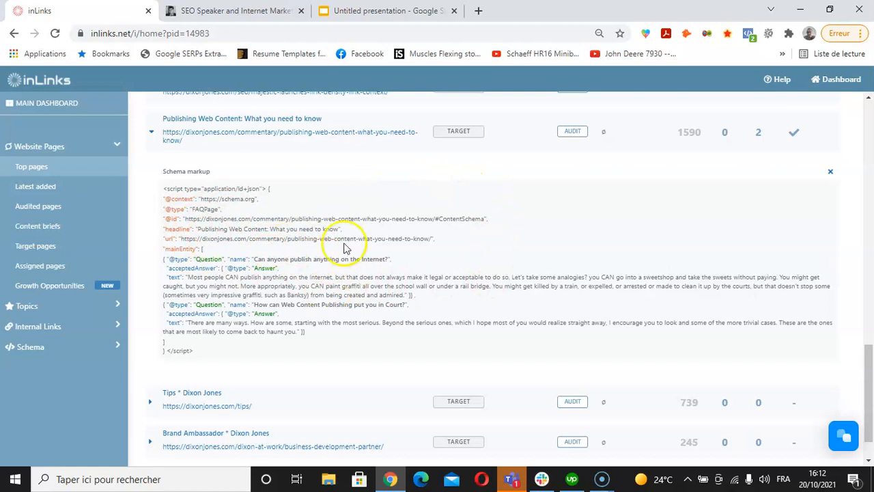
{"action": "scroll", "coordinate": [355, 236], "scroll_direction": "up", "scroll_amount": 1}
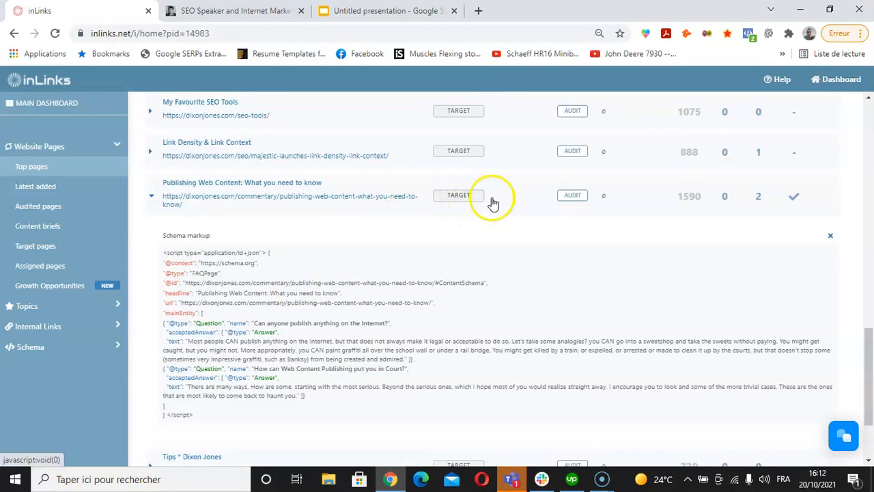
Step: Close the FAQ schema and go to the site's Schema Markups overview
{"action": "left_click", "coordinate": [830, 237]}
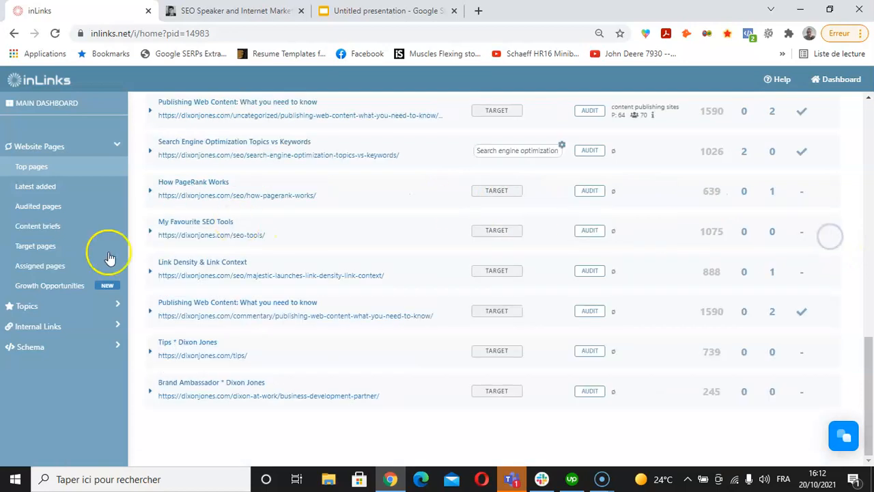
{"action": "left_click", "coordinate": [89, 347]}
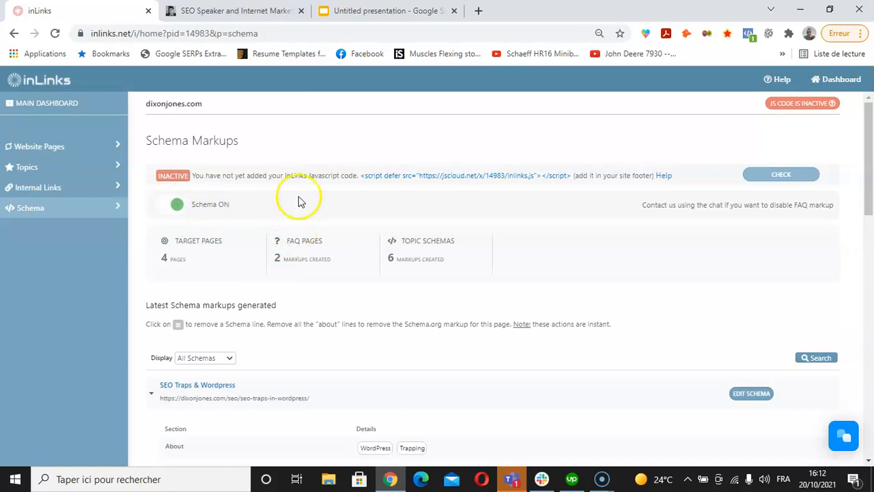
{"action": "scroll", "coordinate": [222, 266], "scroll_direction": "down", "scroll_amount": 1}
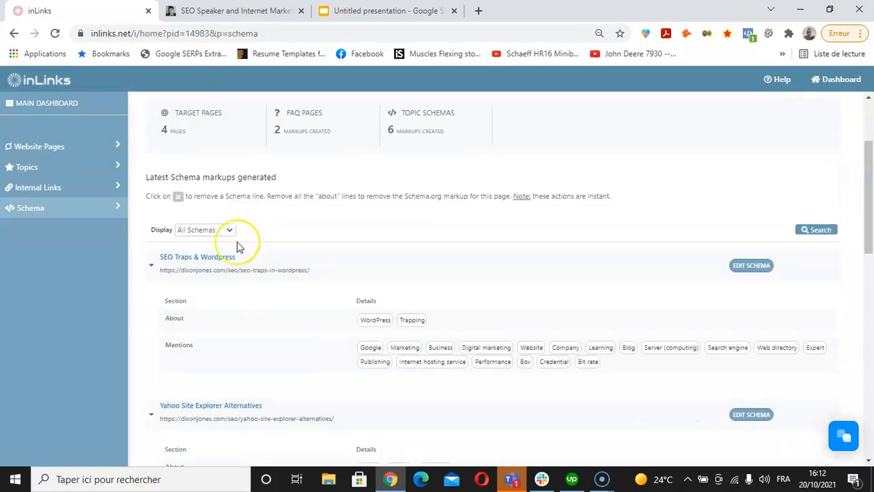
{"action": "scroll", "coordinate": [239, 233], "scroll_direction": "down", "scroll_amount": 2}
{"action": "scroll", "coordinate": [341, 243], "scroll_direction": "down", "scroll_amount": 2}
{"action": "scroll", "coordinate": [410, 239], "scroll_direction": "up", "scroll_amount": 2}
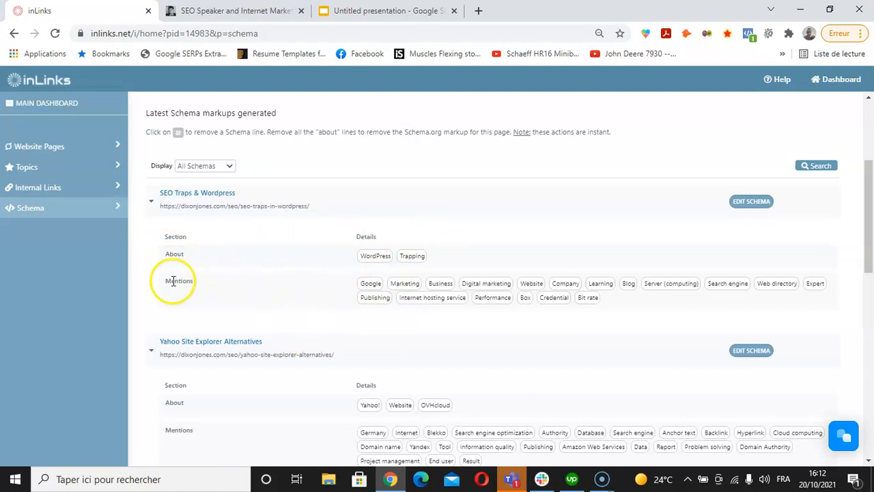
{"action": "left_click", "coordinate": [750, 205]}
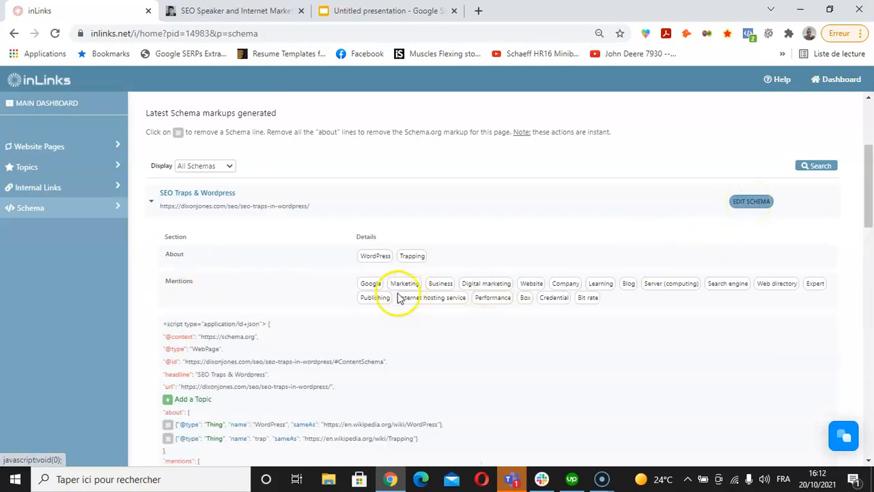
{"action": "scroll", "coordinate": [308, 301], "scroll_direction": "down", "scroll_amount": 3}
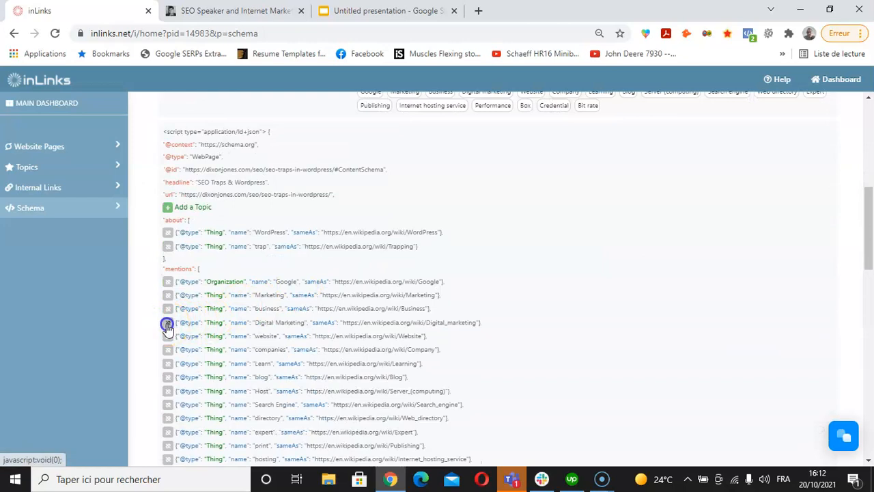
{"action": "left_click", "coordinate": [168, 323]}
{"action": "left_click", "coordinate": [168, 308]}
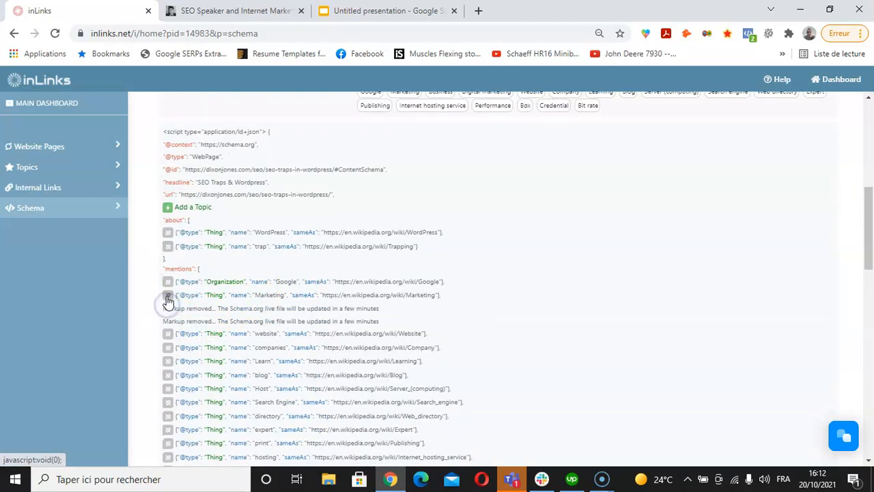
{"action": "left_click", "coordinate": [167, 246]}
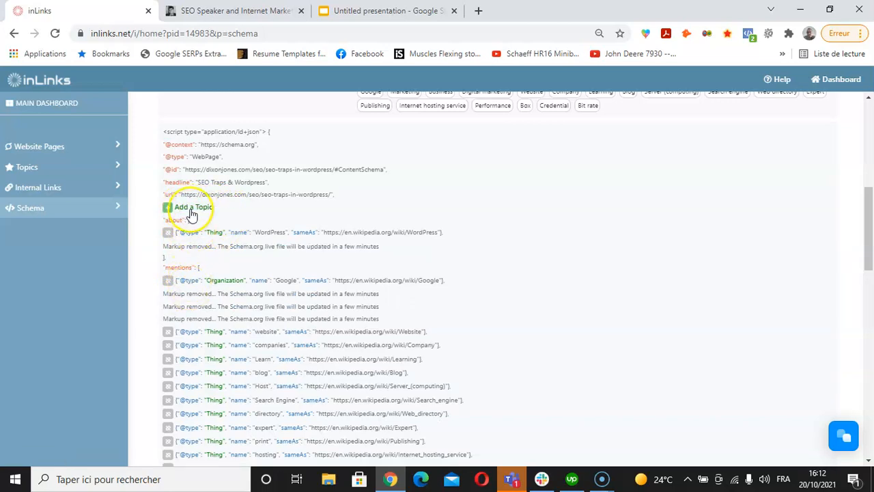
{"action": "left_click", "coordinate": [191, 212]}
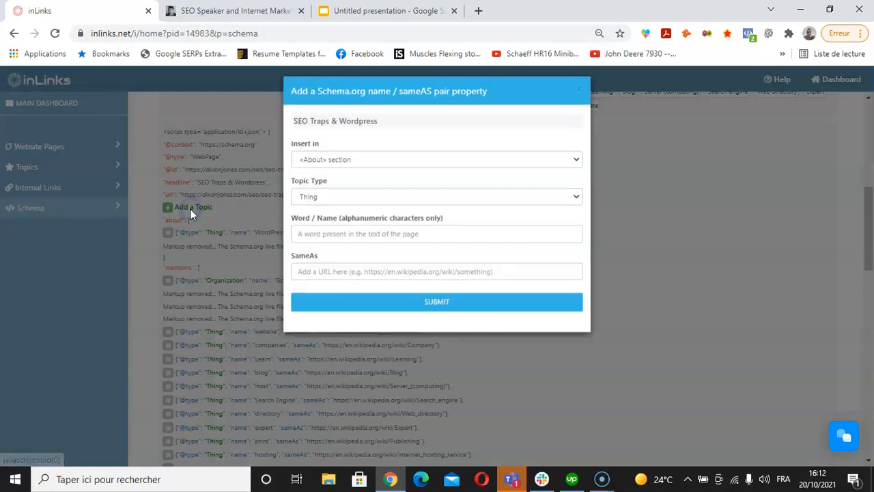
{"action": "left_click", "coordinate": [313, 241]}
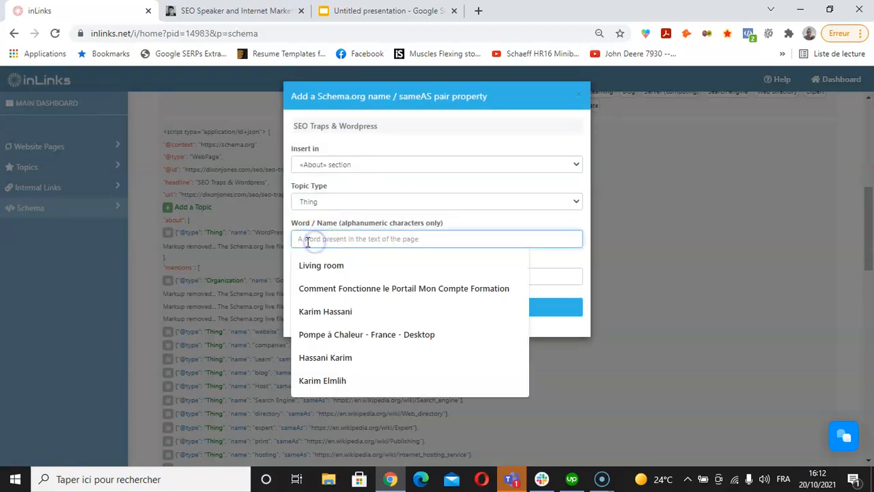
{"action": "left_click", "coordinate": [347, 225]}
{"action": "left_click", "coordinate": [327, 278]}
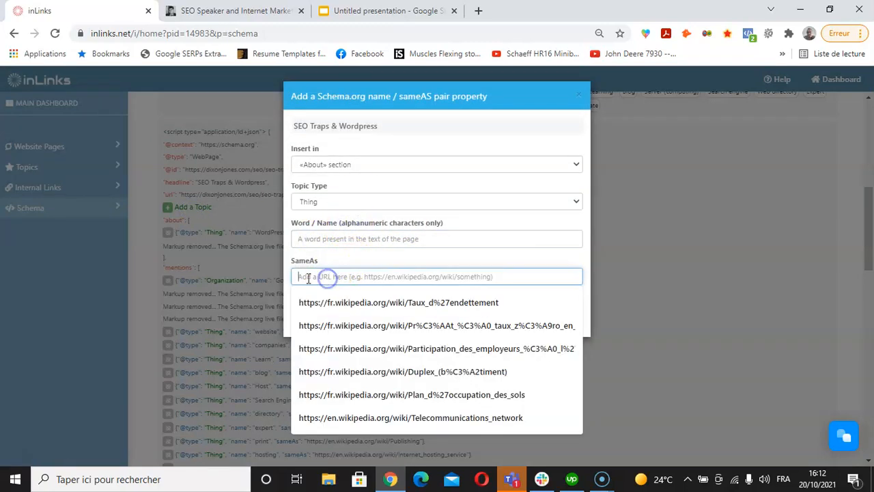
{"action": "left_click", "coordinate": [360, 253]}
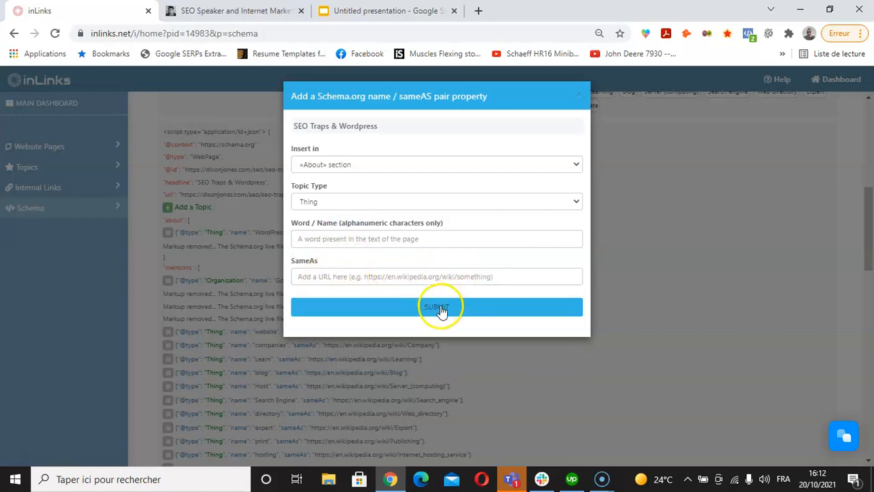
{"action": "left_click", "coordinate": [581, 97]}
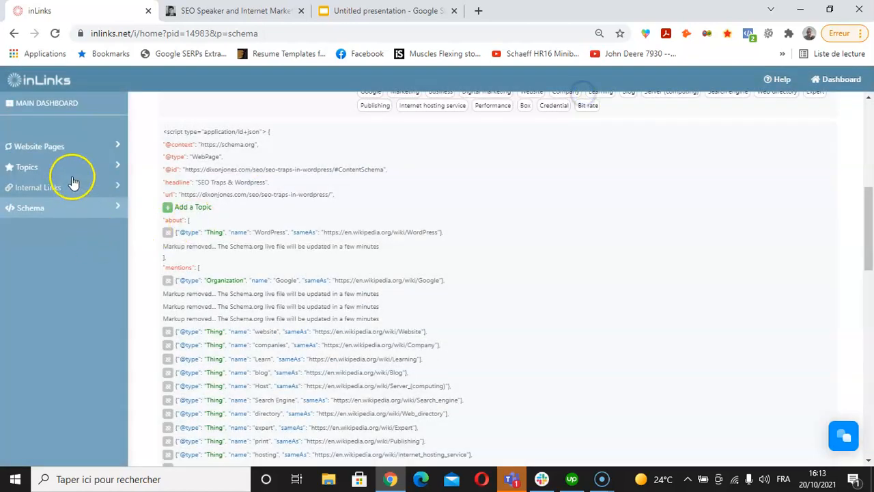
Step: Show the site's JavaScript embed code from Top Pages, select the script tag, and close it
{"action": "left_click", "coordinate": [68, 146]}
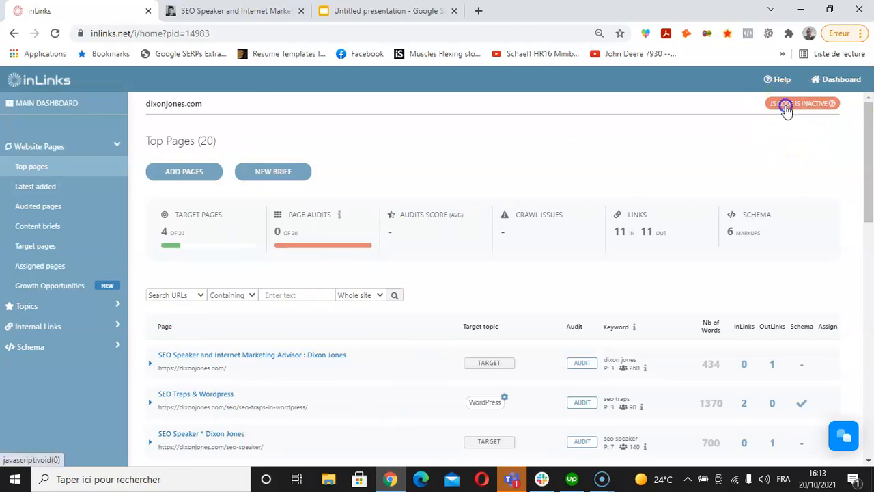
{"action": "left_click", "coordinate": [787, 108]}
{"action": "left_click_drag", "start_coordinate": [522, 152], "coordinate": [361, 153]}
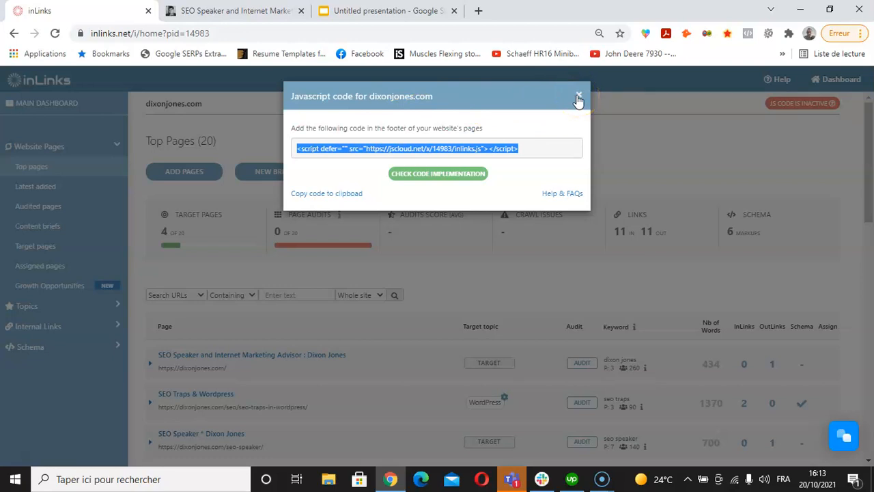
{"action": "left_click", "coordinate": [579, 97]}
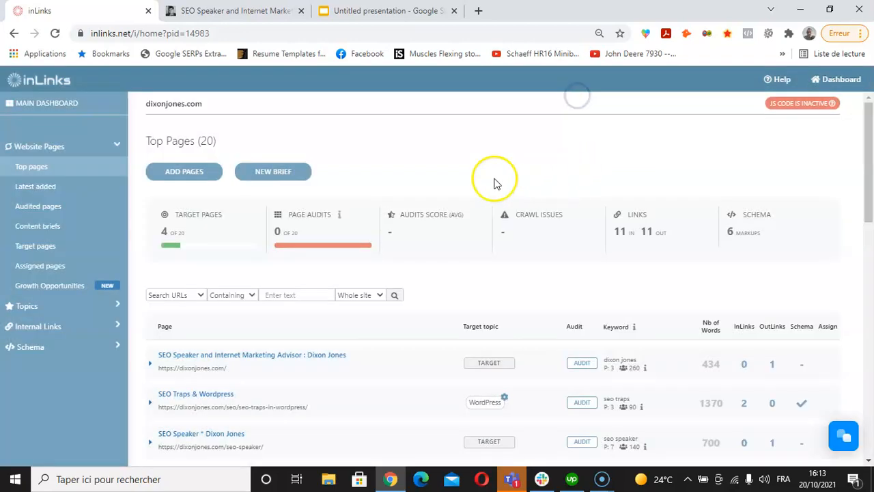
{"action": "scroll", "coordinate": [457, 184], "scroll_direction": "down", "scroll_amount": 3}
{"action": "scroll", "coordinate": [456, 185], "scroll_direction": "up", "scroll_amount": 3}
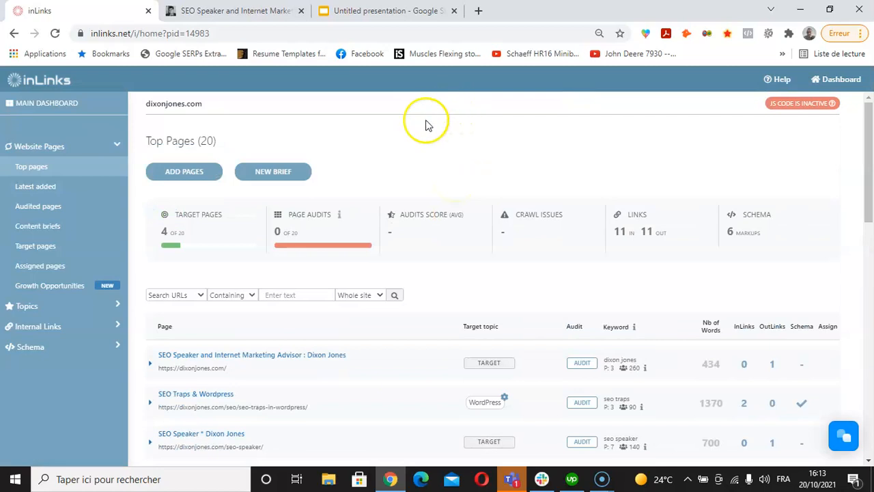
Step: Switch to the Google Slides notes on inLinks schema generation
{"action": "left_click", "coordinate": [367, 12]}
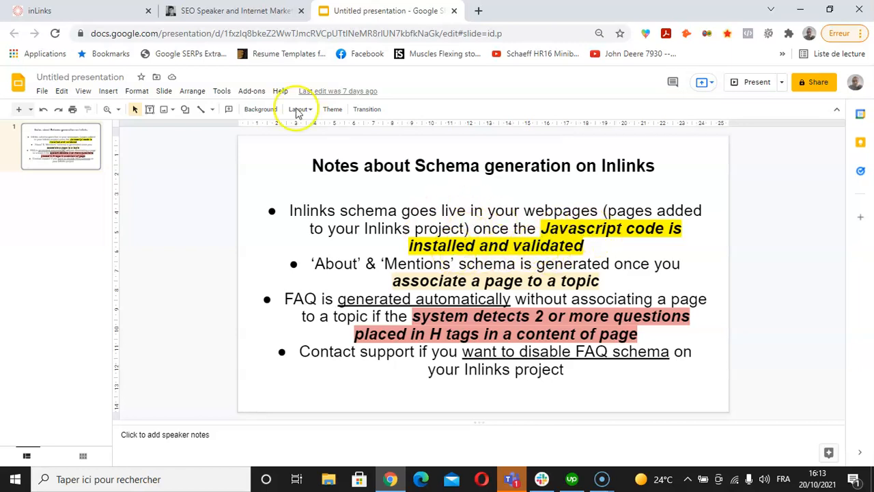
{"action": "left_click", "coordinate": [75, 17]}
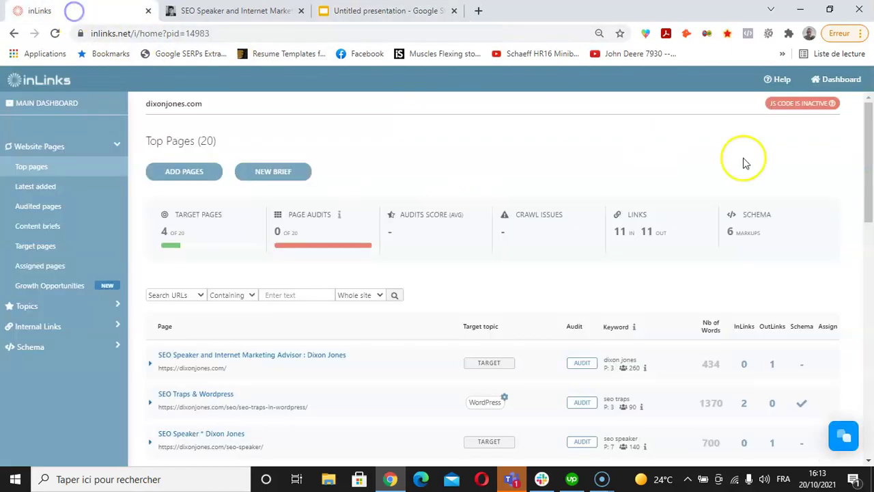
{"action": "left_click", "coordinate": [790, 104]}
{"action": "left_click_drag", "start_coordinate": [519, 149], "coordinate": [350, 151]}
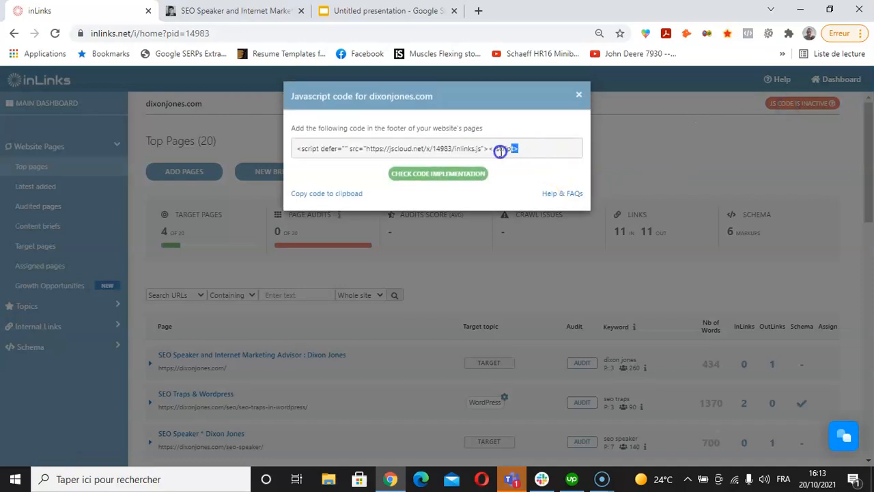
{"action": "left_click", "coordinate": [577, 96]}
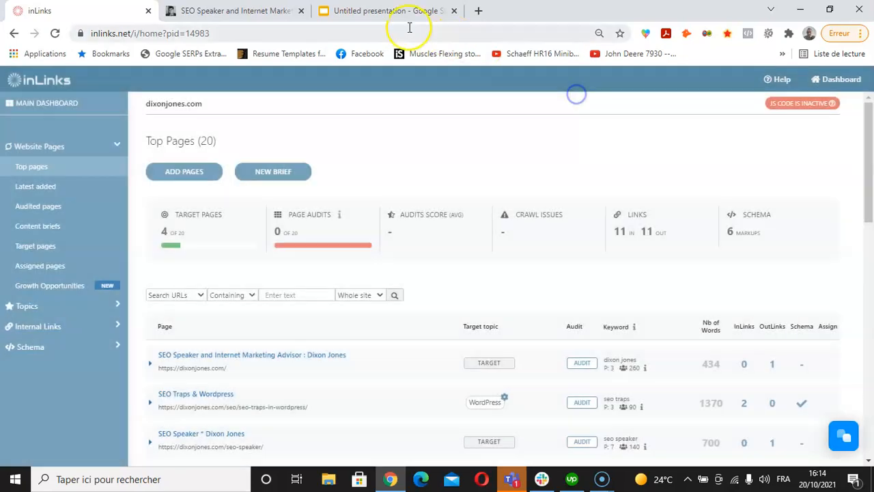
Step: Switch back to the schema generation notes slide in Google Slides
{"action": "left_click", "coordinate": [383, 11]}
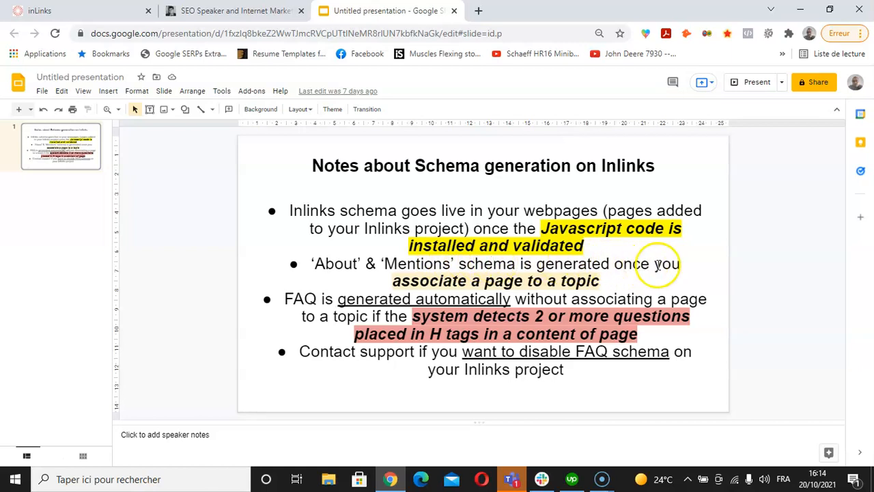
{"action": "left_click", "coordinate": [98, 11]}
{"action": "scroll", "coordinate": [427, 239], "scroll_direction": "down", "scroll_amount": 4}
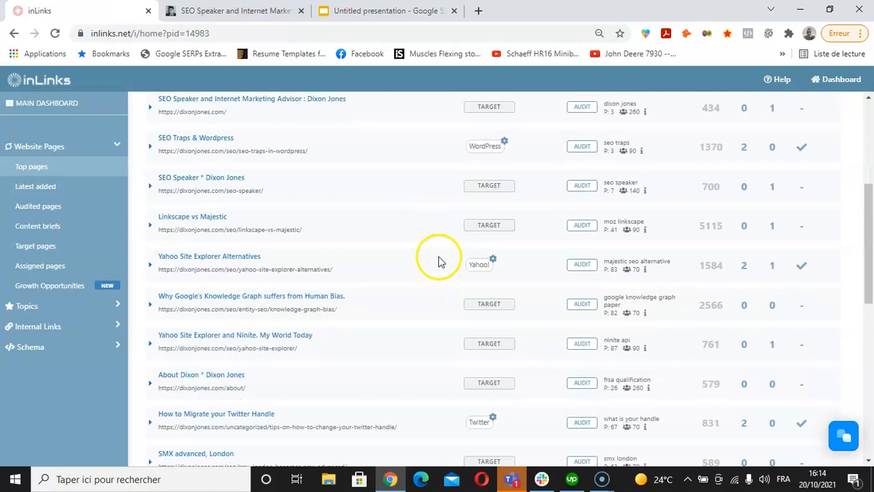
{"action": "scroll", "coordinate": [437, 253], "scroll_direction": "up", "scroll_amount": 1}
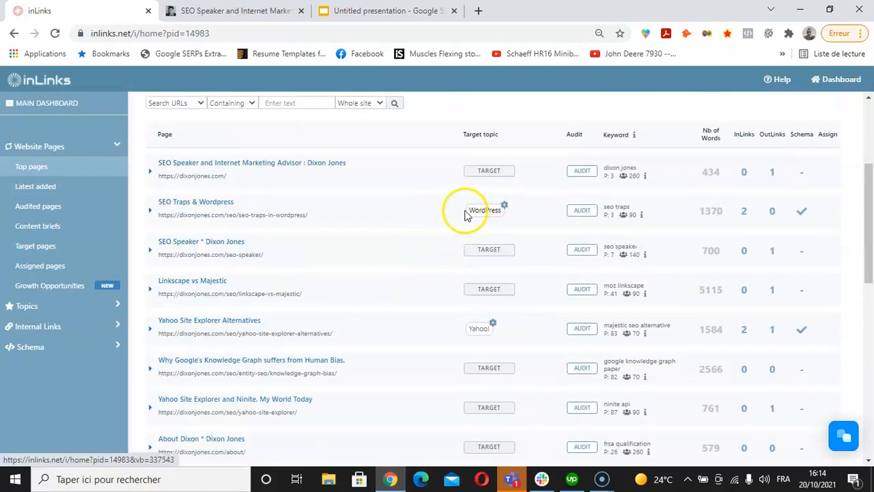
{"action": "scroll", "coordinate": [444, 328], "scroll_direction": "down", "scroll_amount": 3}
{"action": "scroll", "coordinate": [424, 280], "scroll_direction": "down", "scroll_amount": 2}
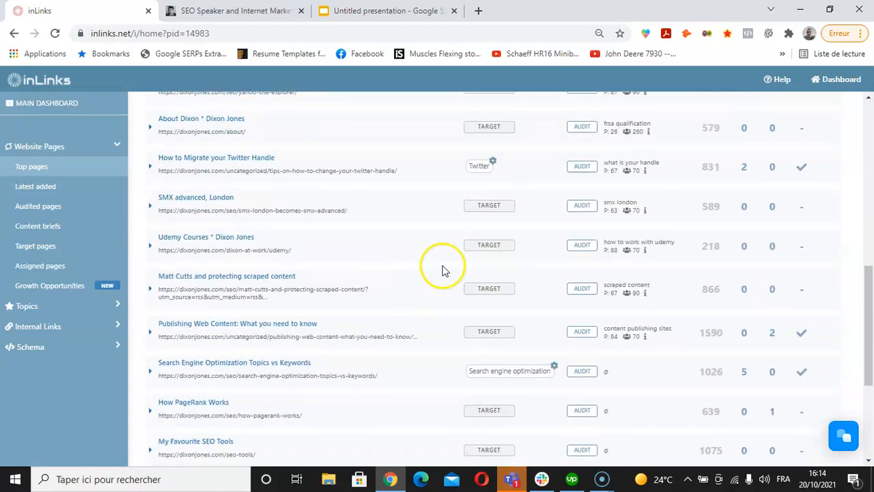
{"action": "left_click", "coordinate": [382, 11]}
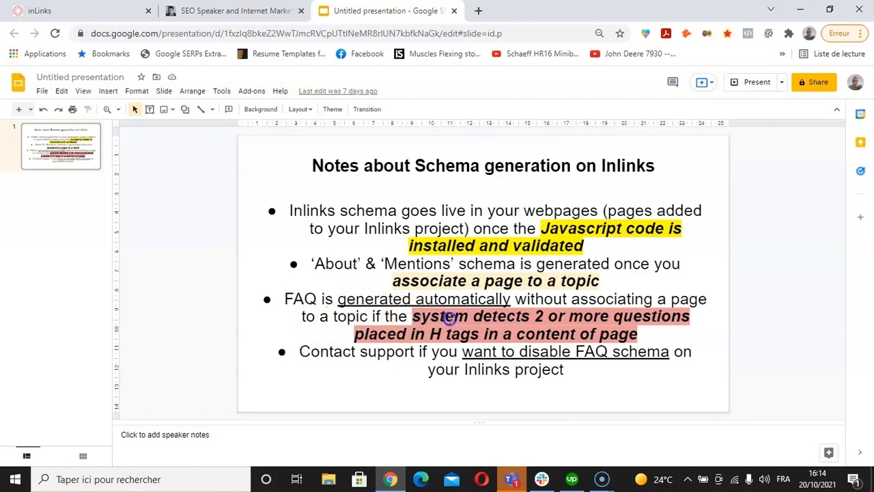
Step: Highlight the FAQ detection condition sentence on the notes slide
{"action": "left_click_drag", "start_coordinate": [461, 317], "coordinate": [527, 320]}
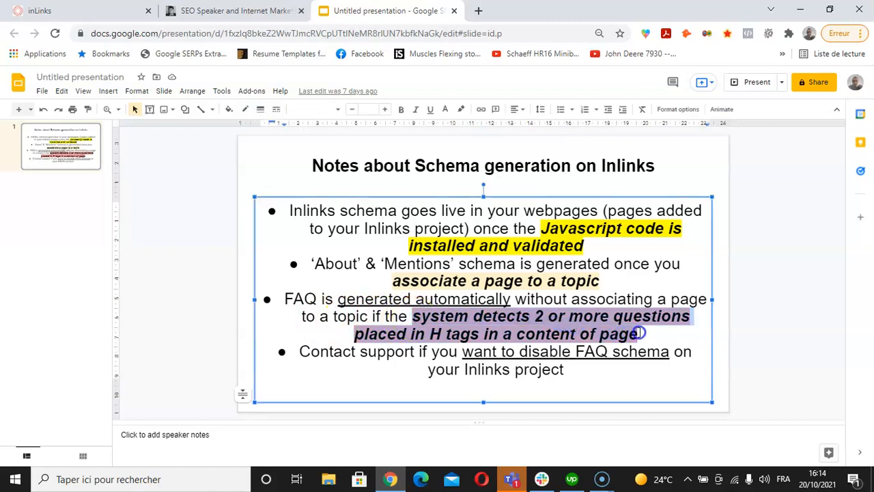
{"action": "left_click_drag", "start_coordinate": [640, 332], "coordinate": [640, 333]}
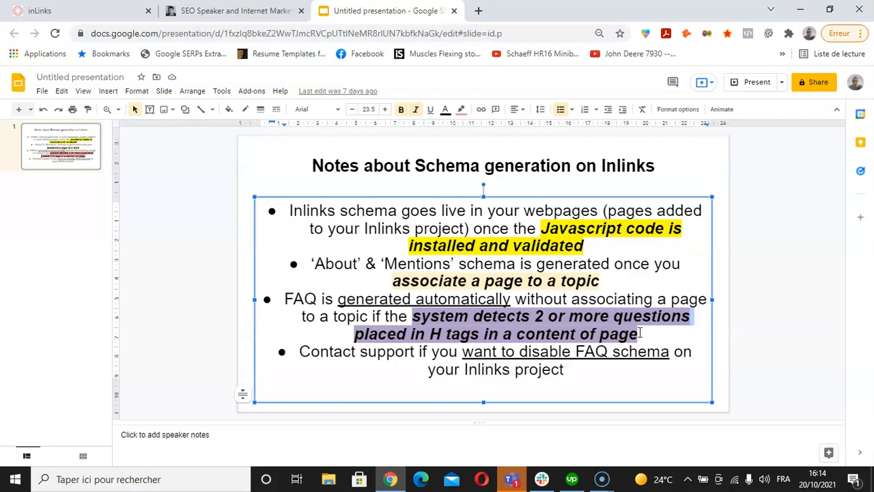
Step: Return to the inLinks Top Pages list and start a support chat
{"action": "left_click", "coordinate": [79, 14]}
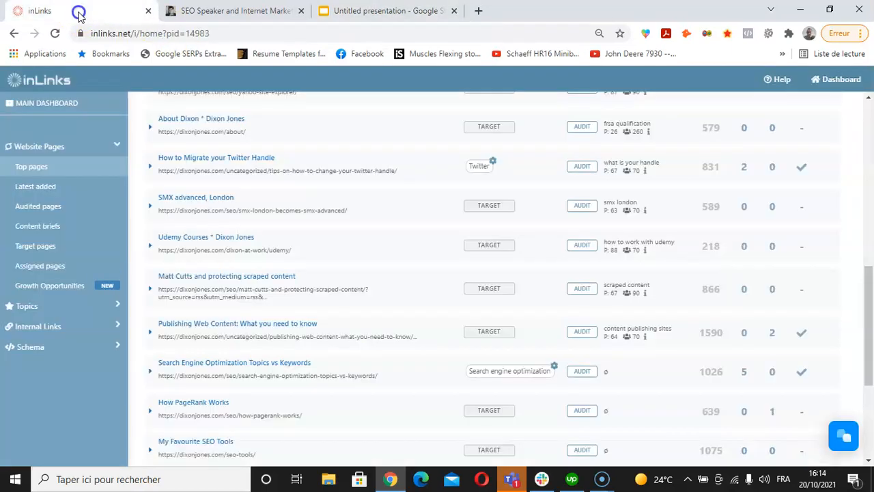
{"action": "scroll", "coordinate": [318, 277], "scroll_direction": "up", "scroll_amount": 3}
{"action": "scroll", "coordinate": [317, 277], "scroll_direction": "up", "scroll_amount": 3}
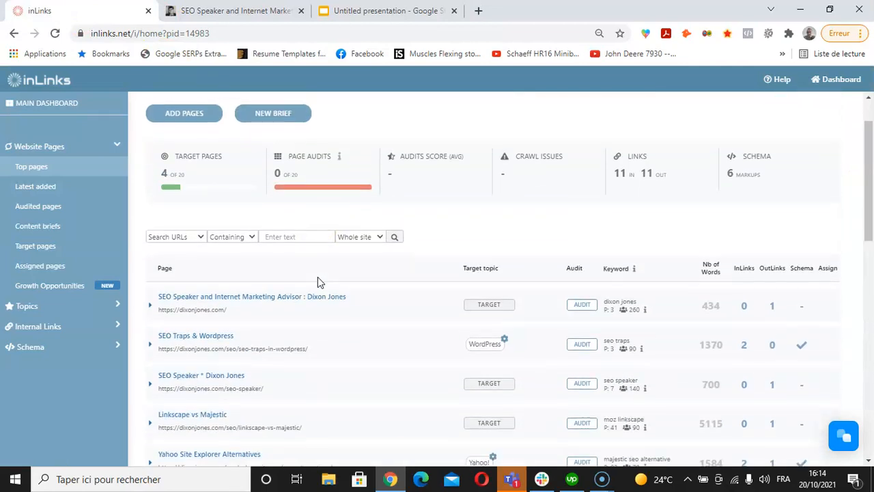
{"action": "scroll", "coordinate": [328, 270], "scroll_direction": "up", "scroll_amount": 1}
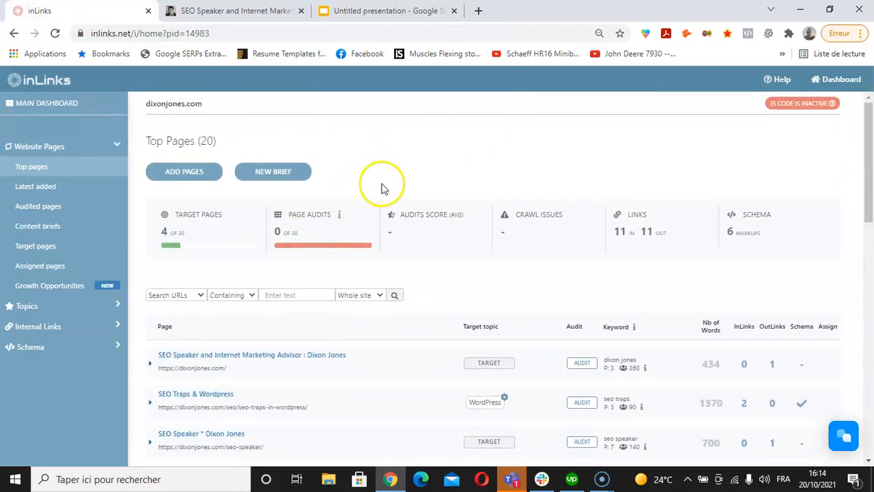
{"action": "left_click", "coordinate": [840, 440]}
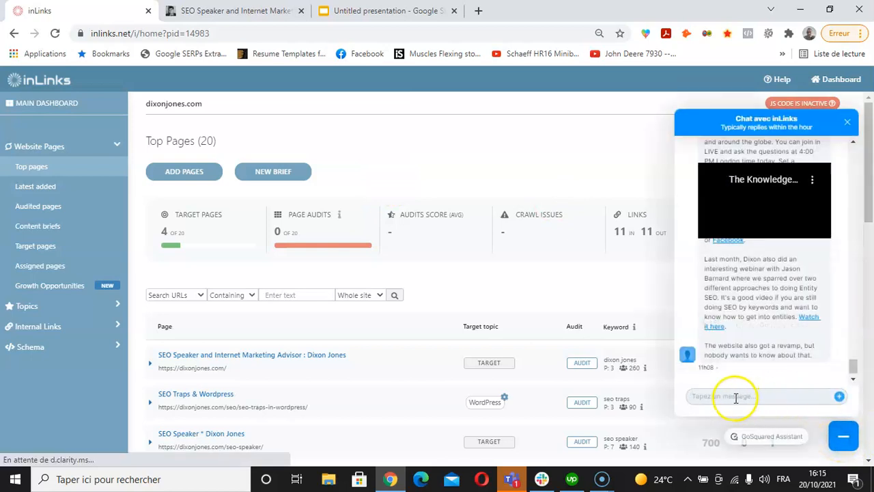